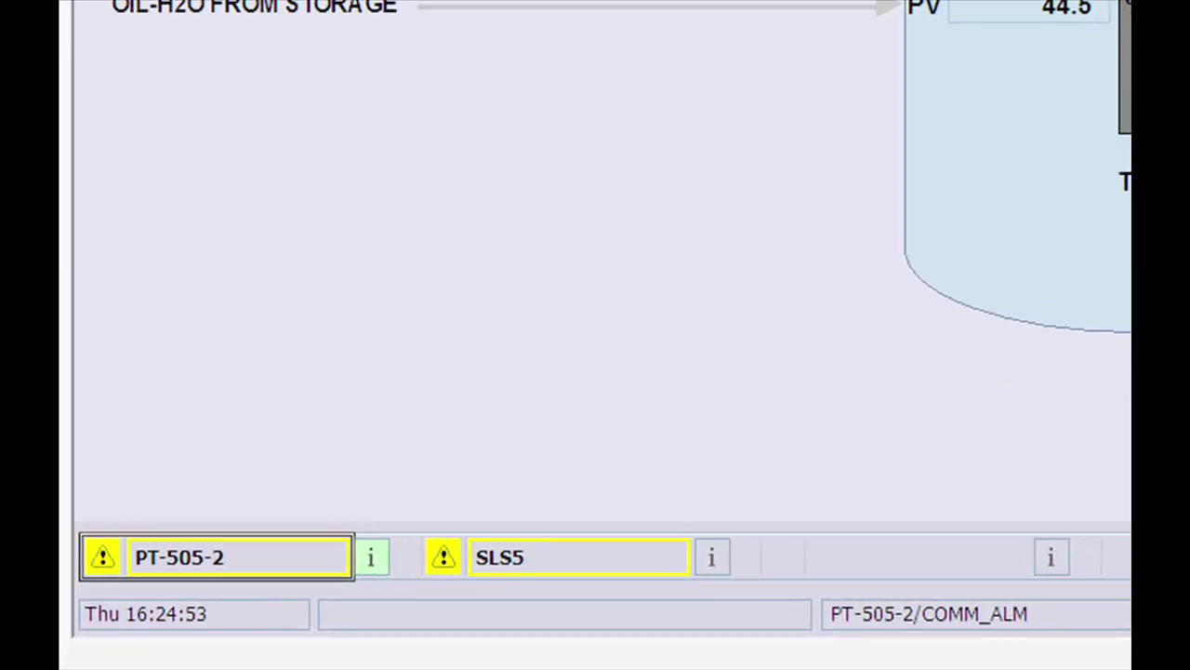
Open the PT-505-2 faceplate from its ADVISE 'Low Variation Detected' alarm banner
click(249, 591)
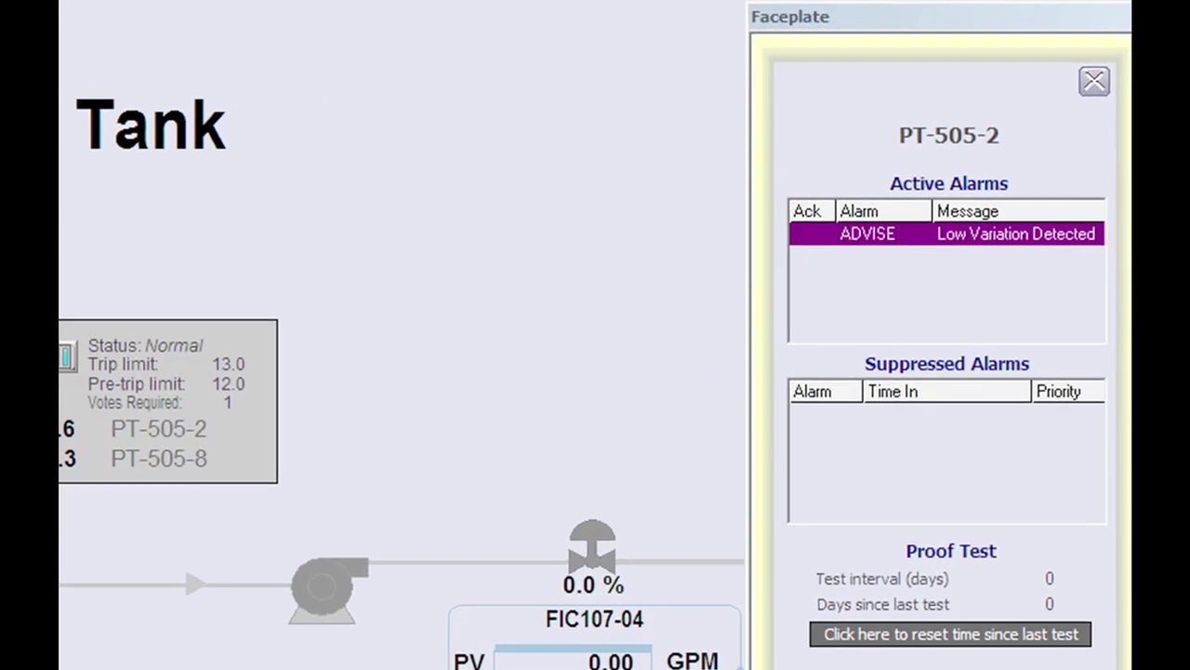